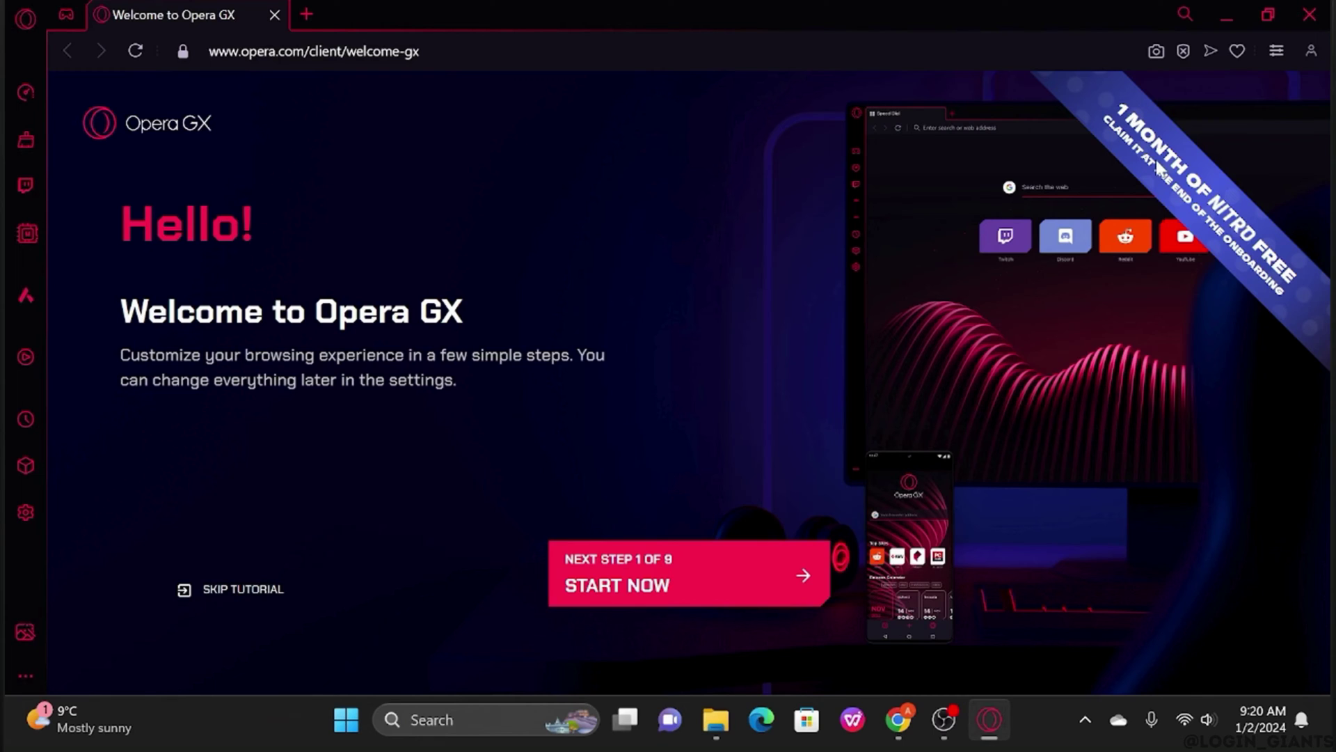
Open Opera GX's full browser settings from the Easy setup panel and reach Sounds.
left_click(1279, 53)
scroll(1124, 415, "down", 3)
scroll(1125, 415, "down", 5)
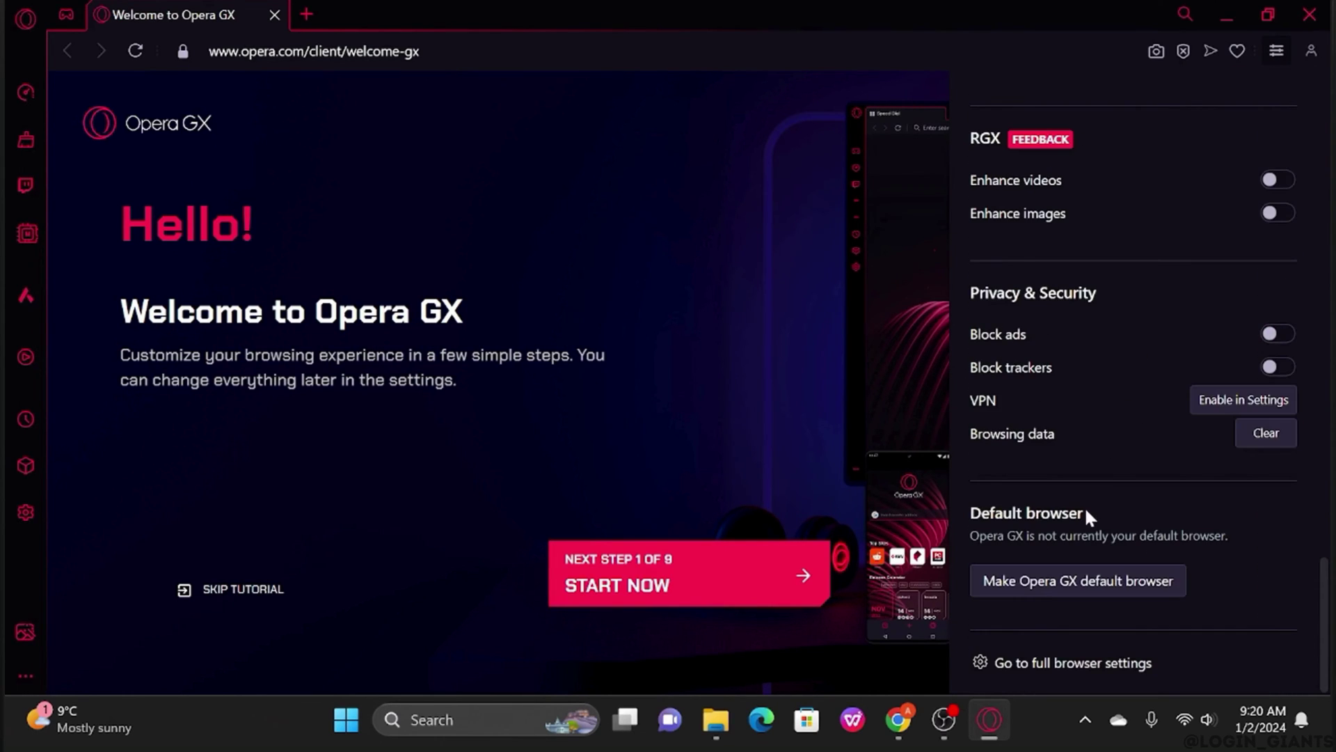
left_click(1058, 664)
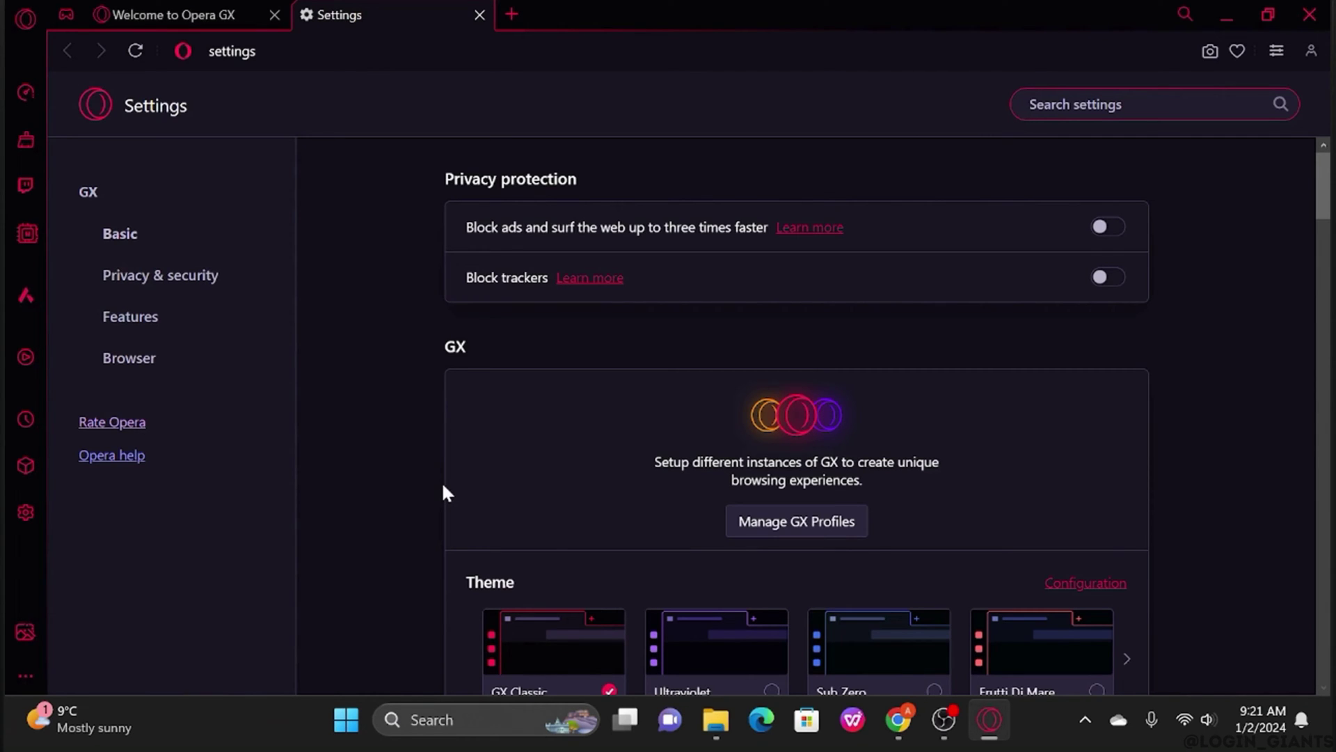
scroll(441, 492, "down", 10)
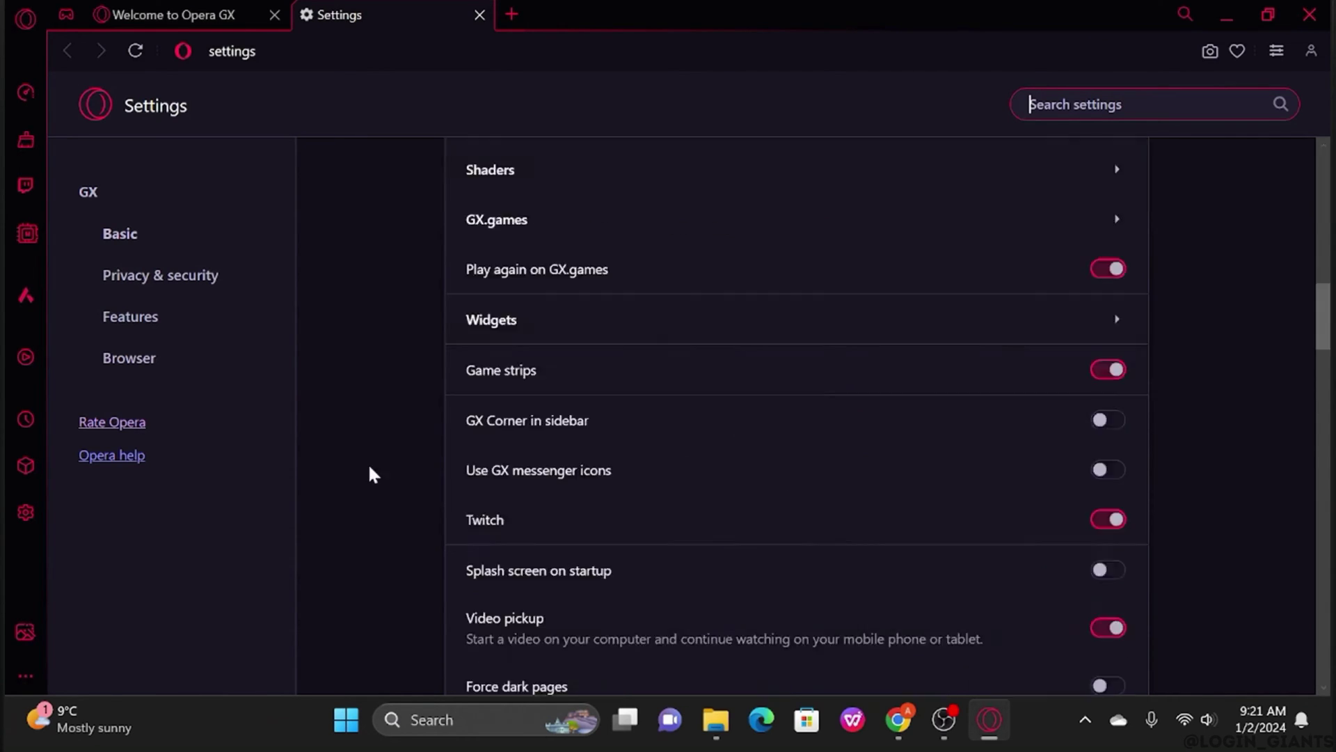
scroll(370, 471, "up", 2)
scroll(369, 471, "up", 2)
left_click(498, 326)
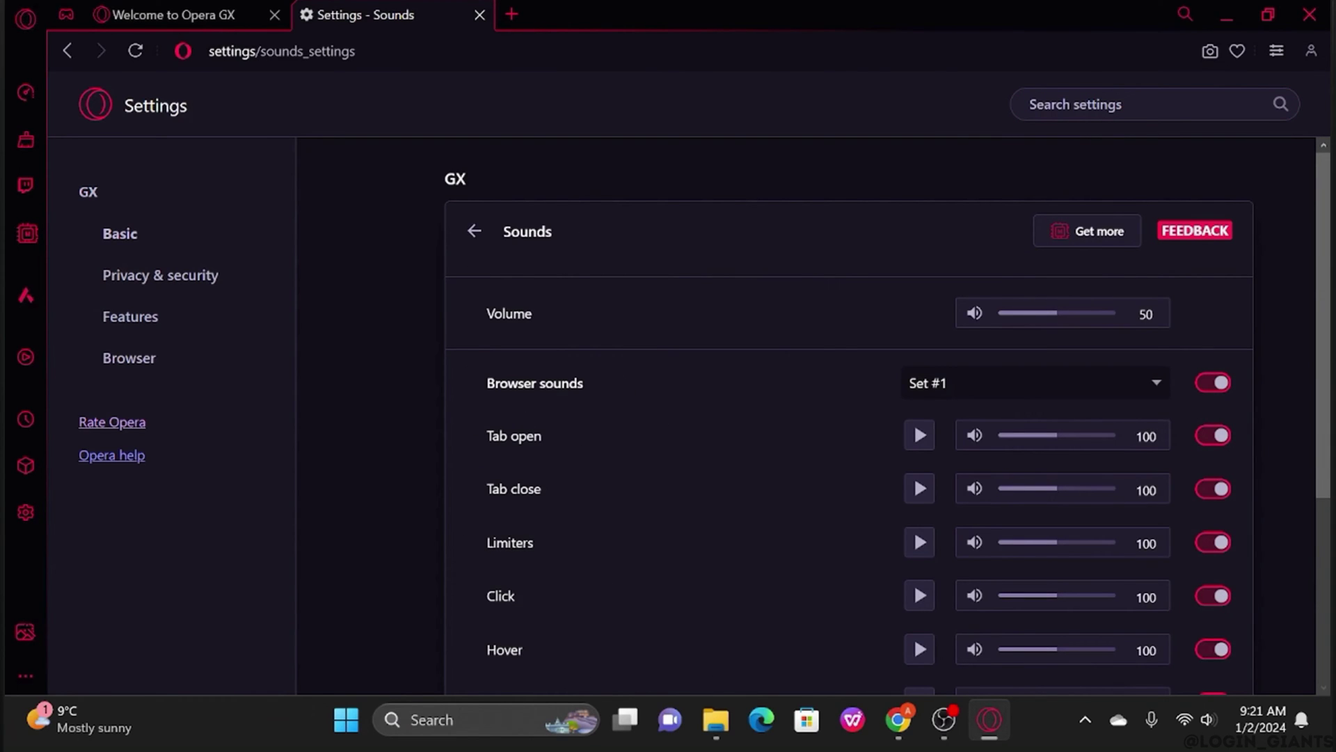
scroll(507, 542, "down", 3)
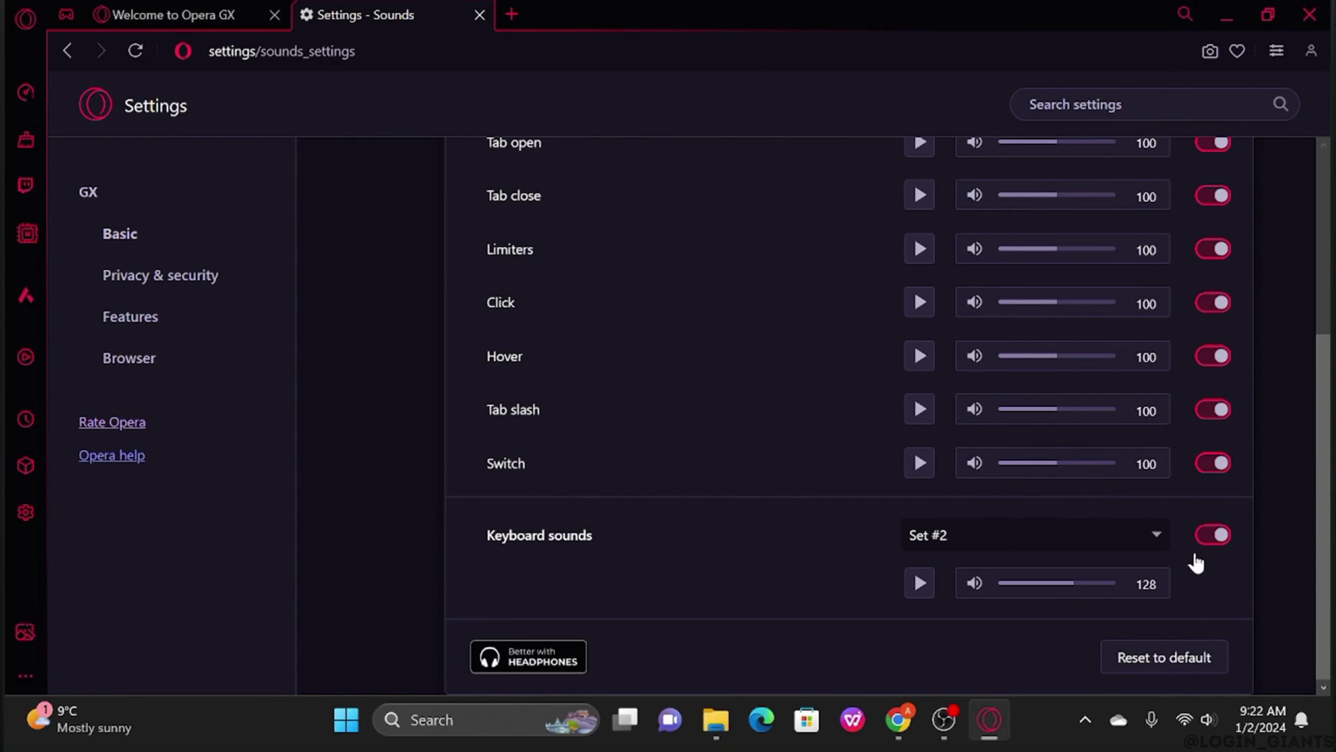
scroll(949, 428, "up", 3)
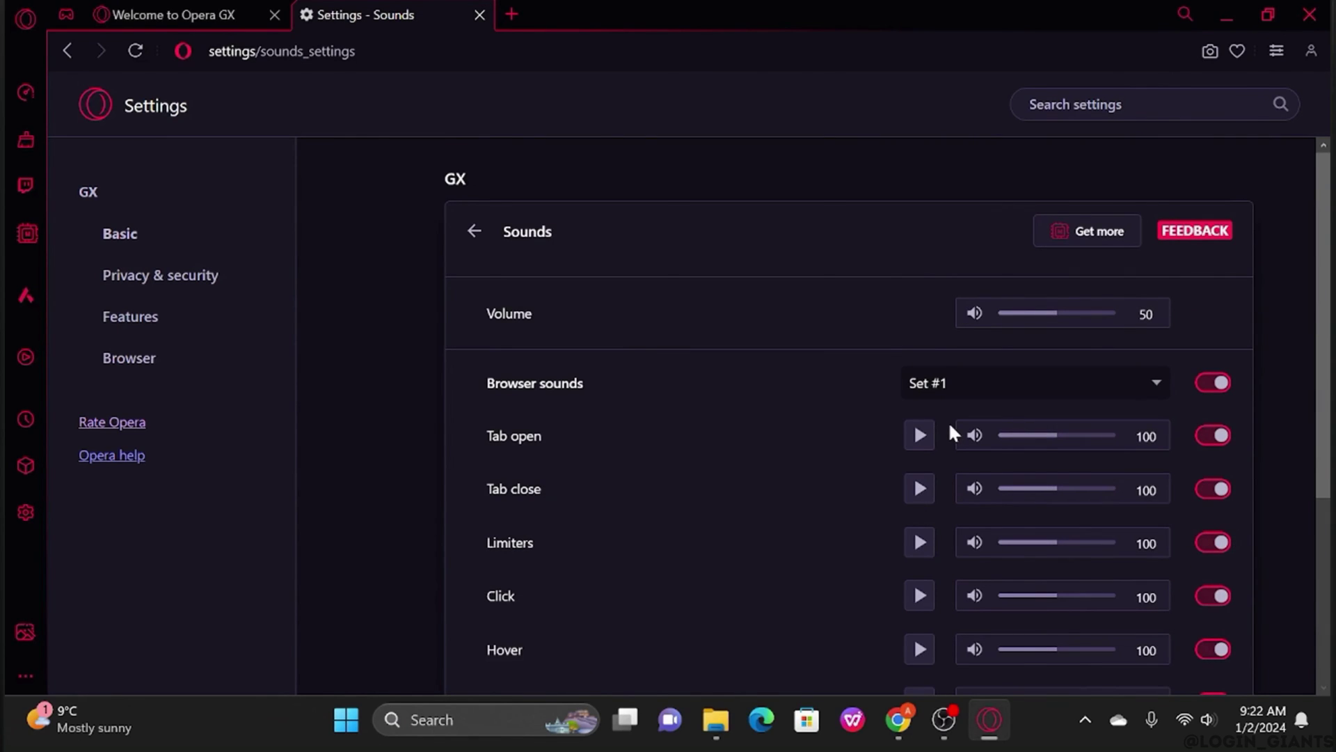